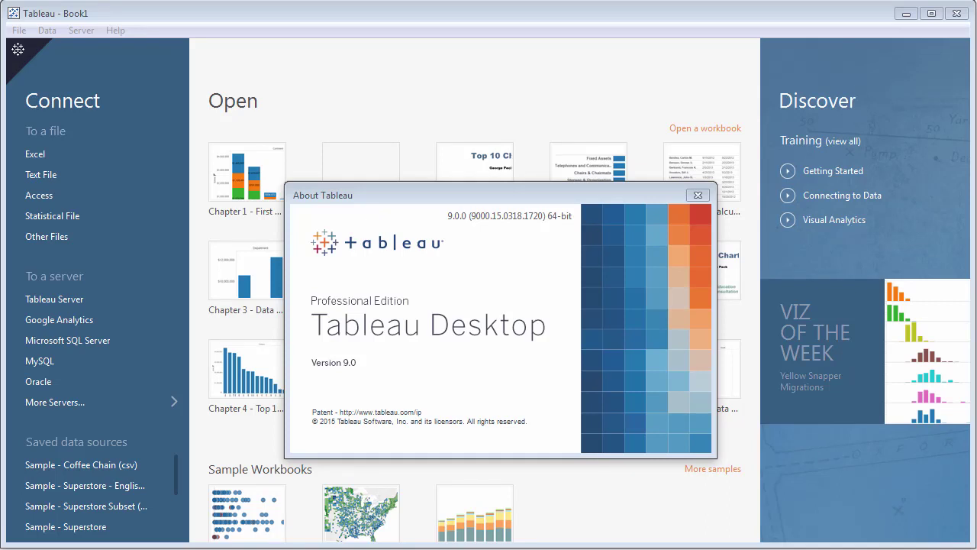
Dismiss the About Tableau window to reveal the start page and recent workbooks
left_click(695, 196)
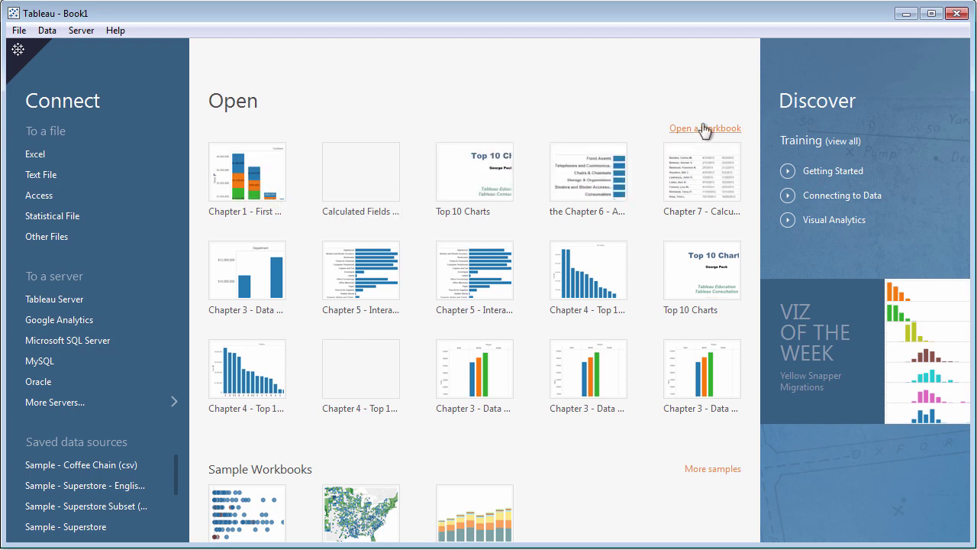
Open the Chapter 1 - First Workbook.twbx sample, then close it again
left_click(14, 32)
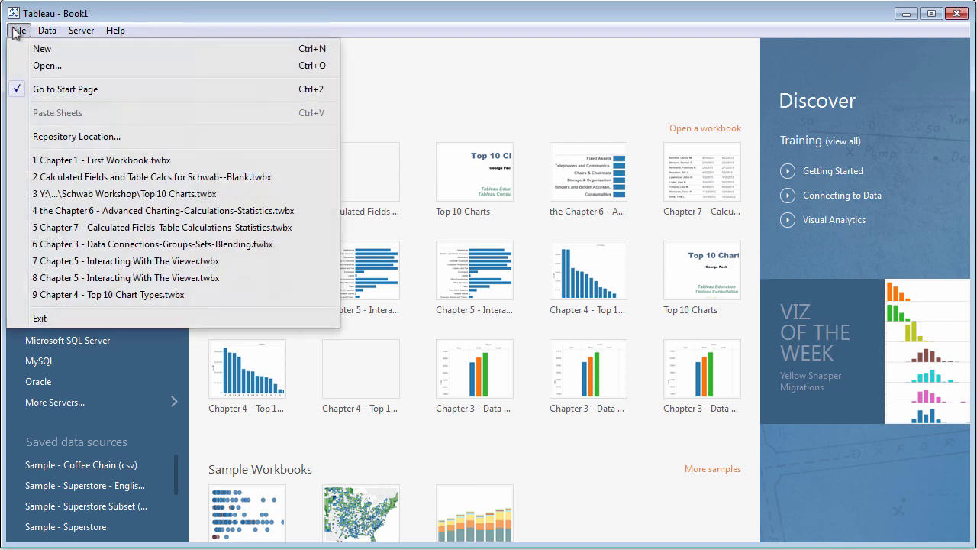
left_click(42, 66)
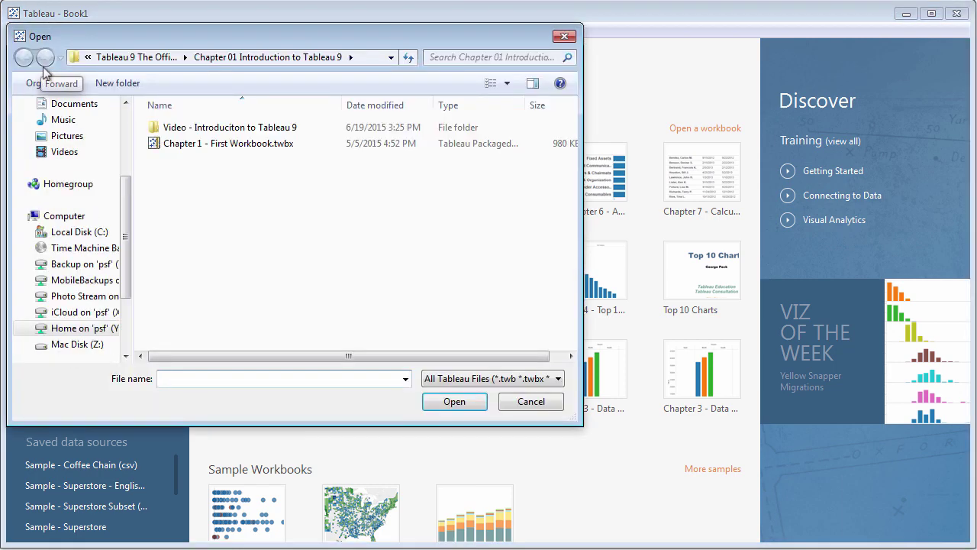
left_click(194, 145)
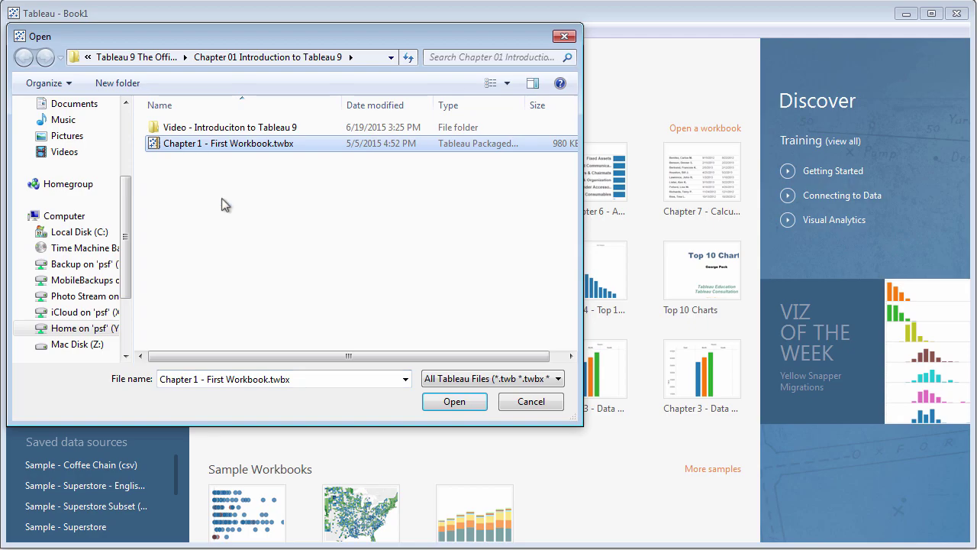
left_click(460, 405)
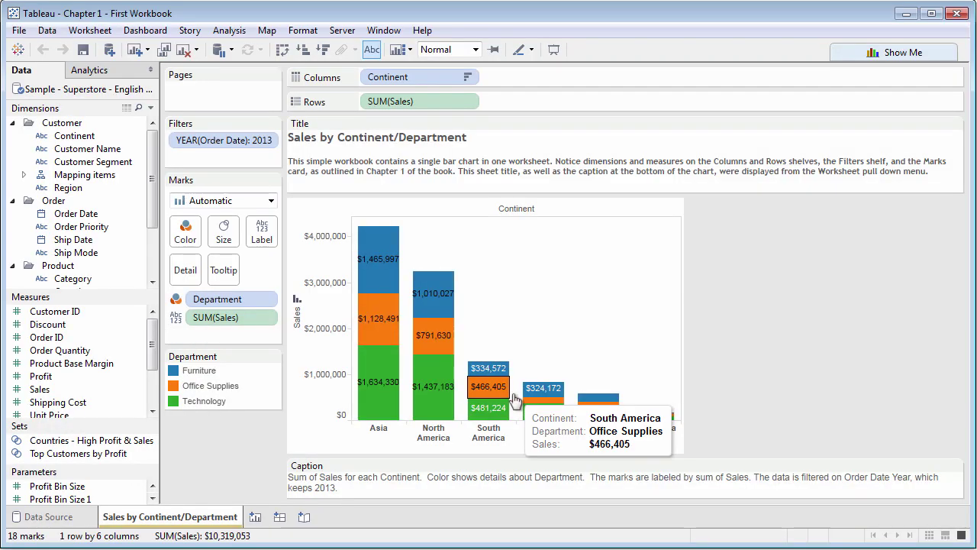
left_click(19, 30)
left_click(42, 81)
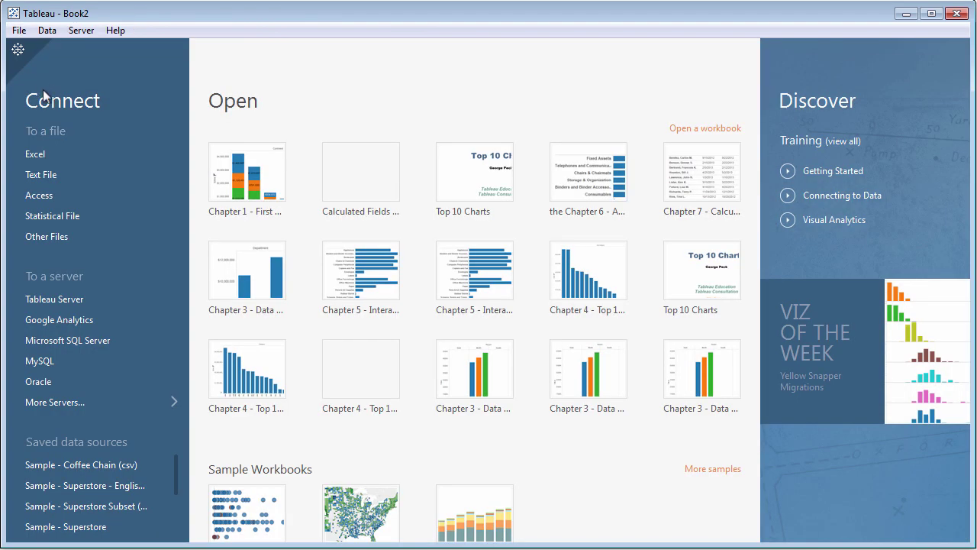
Sign in to Microsoft SQL Server on server1 with a SQL username and password
left_click(83, 343)
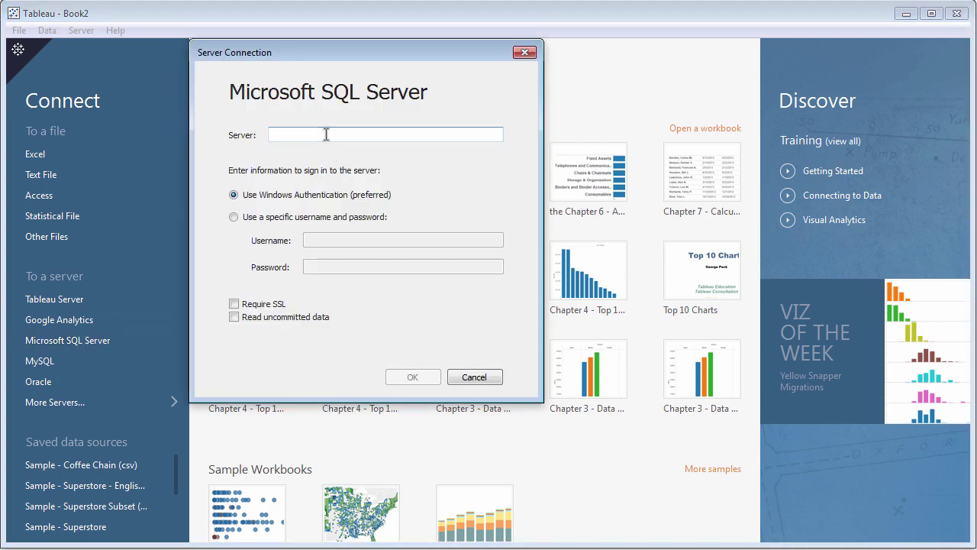
type("server1")
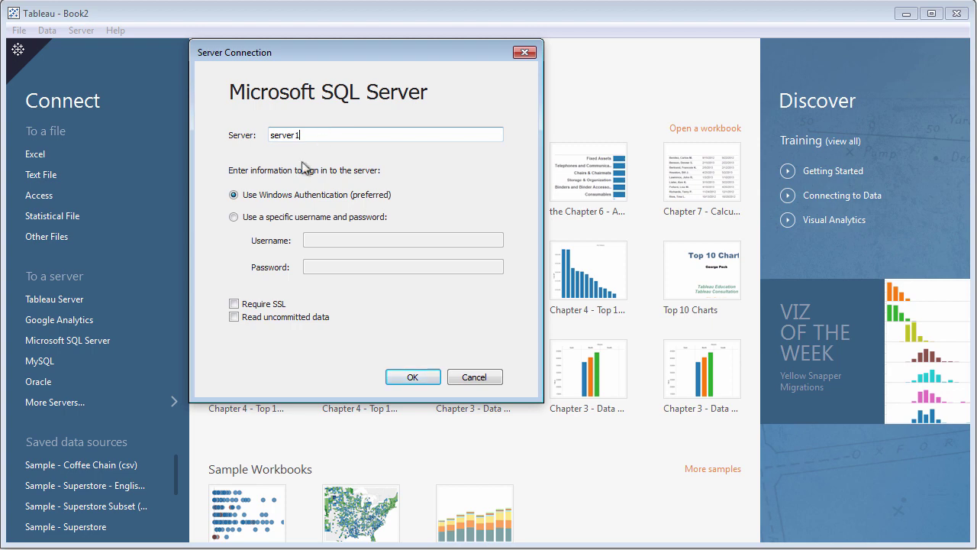
left_click(233, 217)
type("sa")
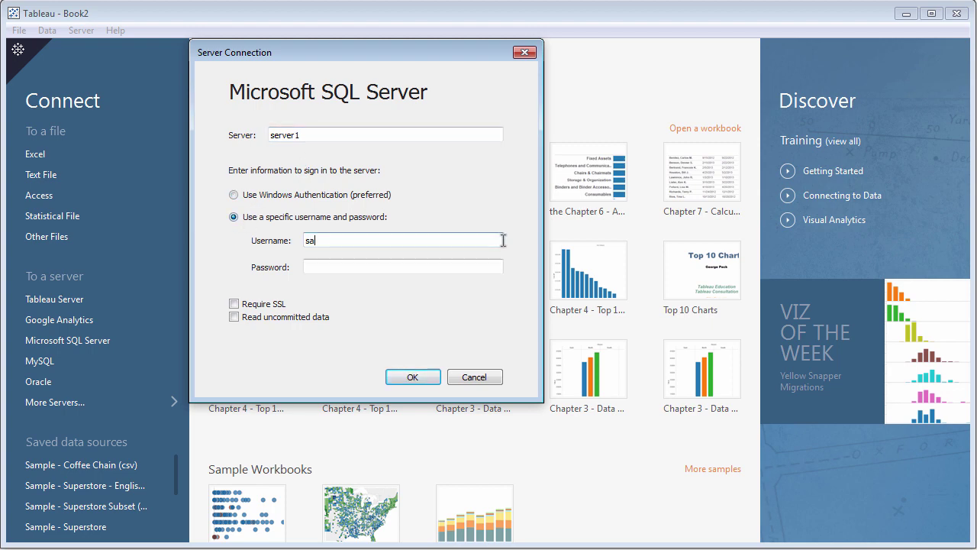
key("Tab")
type("••••••")
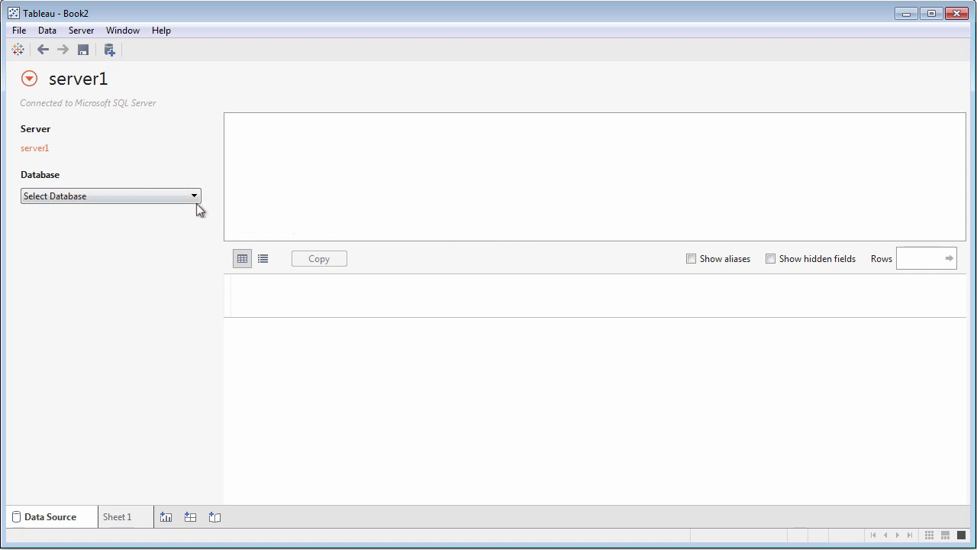
Select the SuperStoreSales database and add its Orders table as the data source
left_click(194, 196)
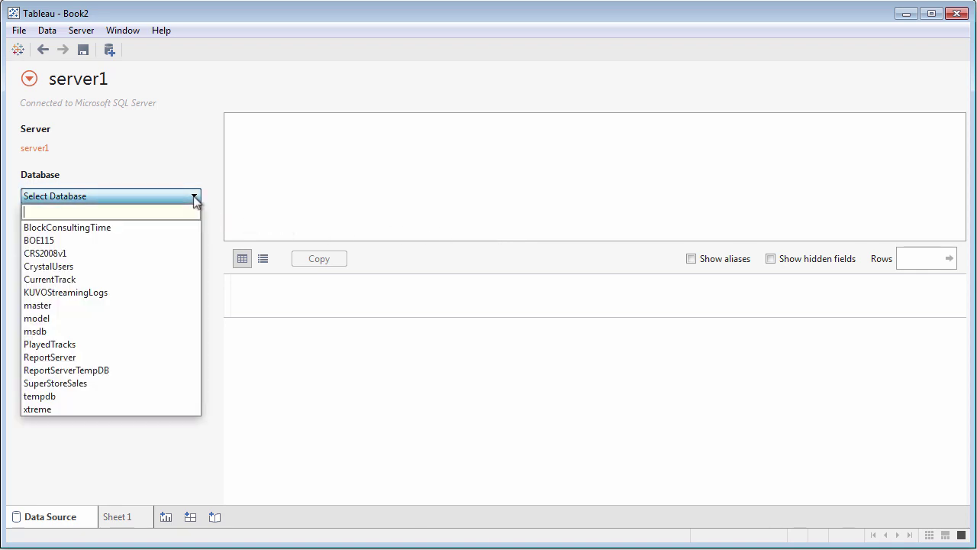
left_click(78, 384)
left_click_drag(60, 278, 397, 192)
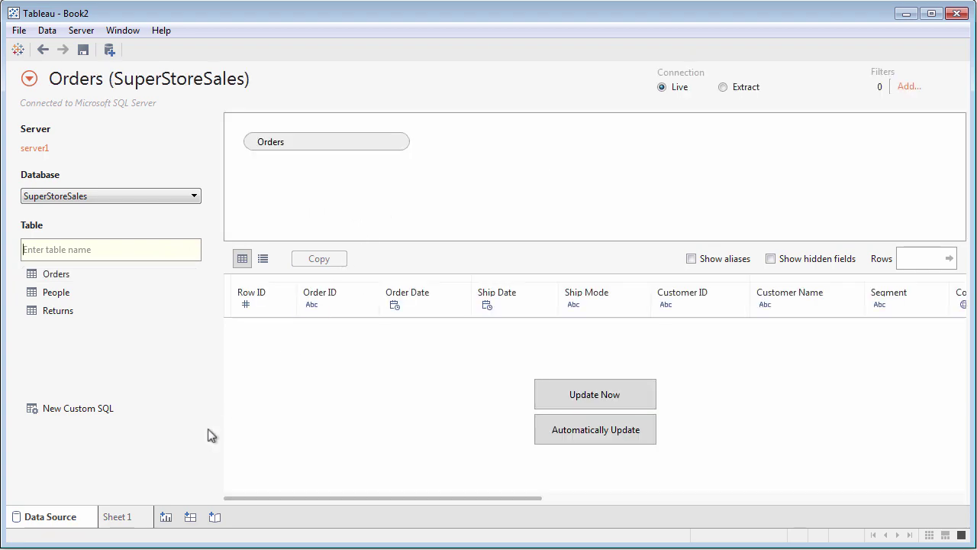
On Sheet 1, put SUM(Sales) on Rows to show one 2,297,201 total bar
left_click(119, 517)
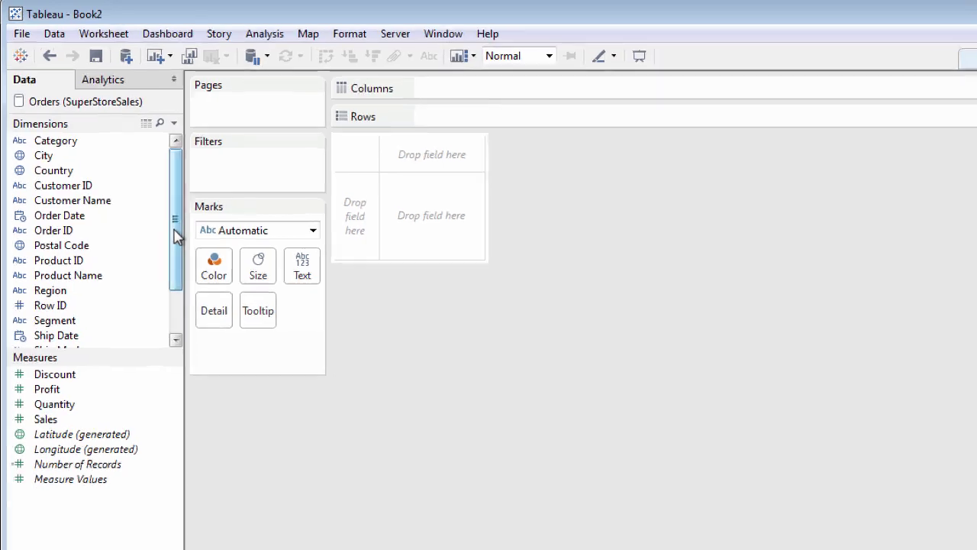
left_click_drag(174, 236, 172, 280)
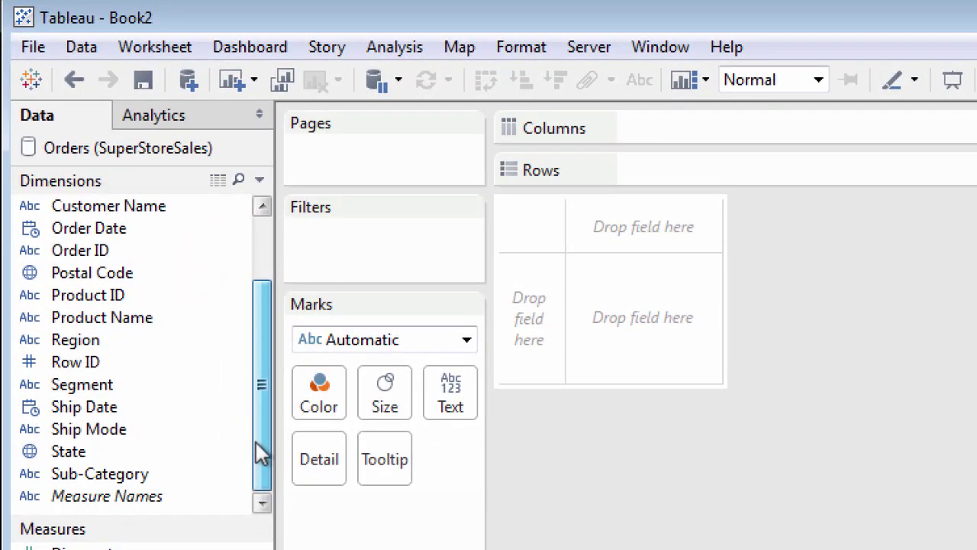
left_click_drag(265, 398, 269, 304)
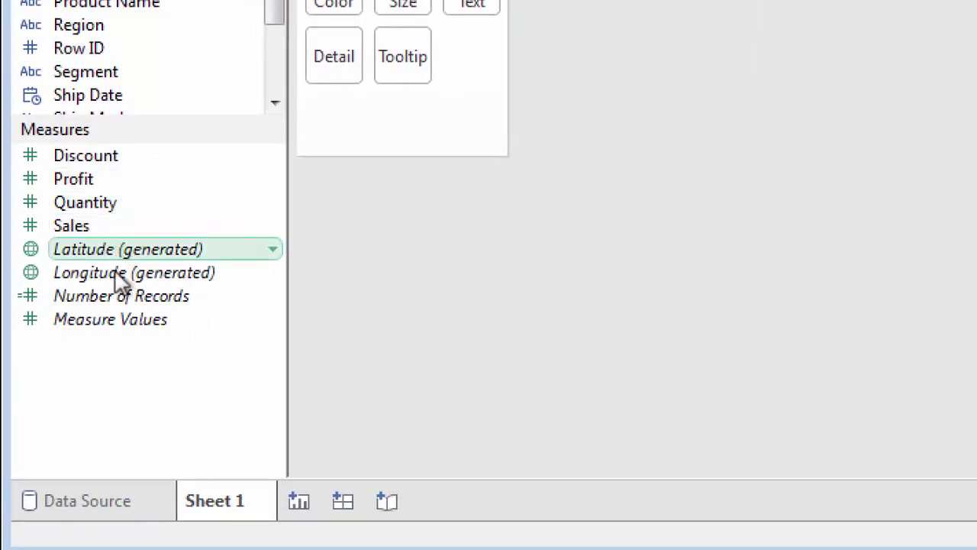
left_click(82, 226)
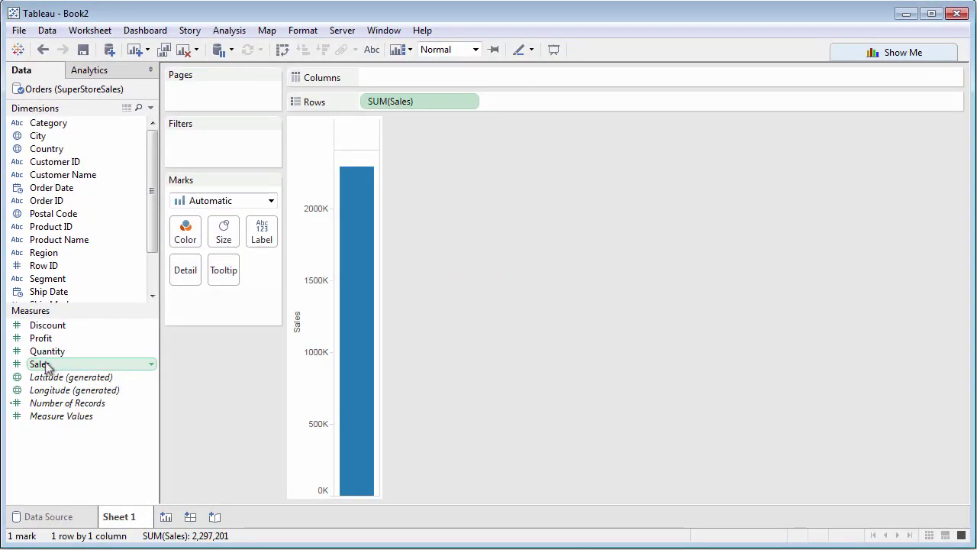
Add Region to Columns, splitting Sales into Central, East, South and West bars
left_click(38, 254)
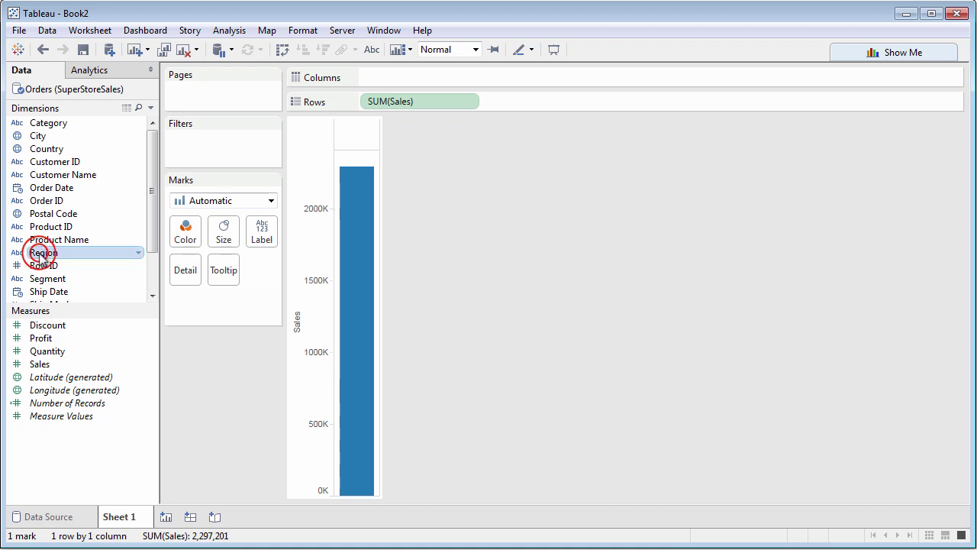
double_click(40, 257)
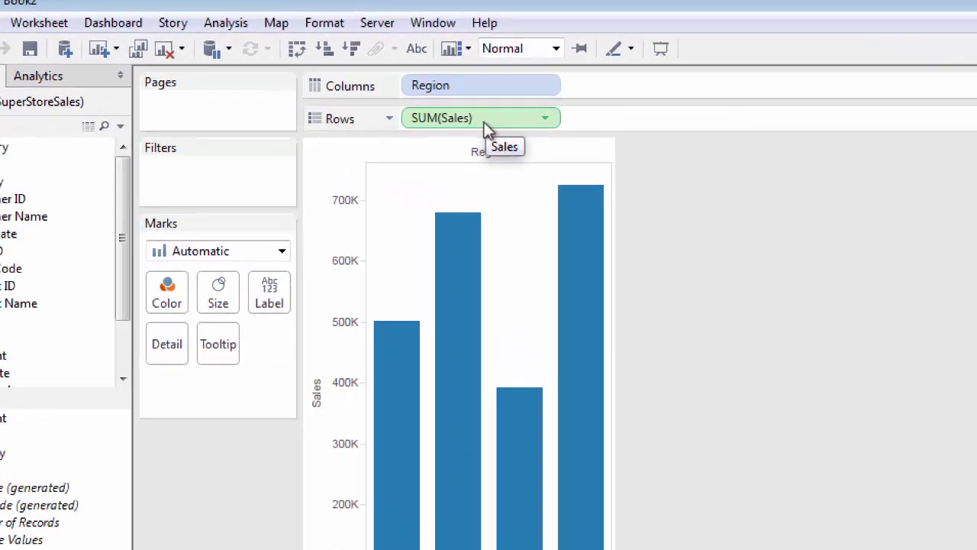
left_click_drag(485, 128, 313, 344)
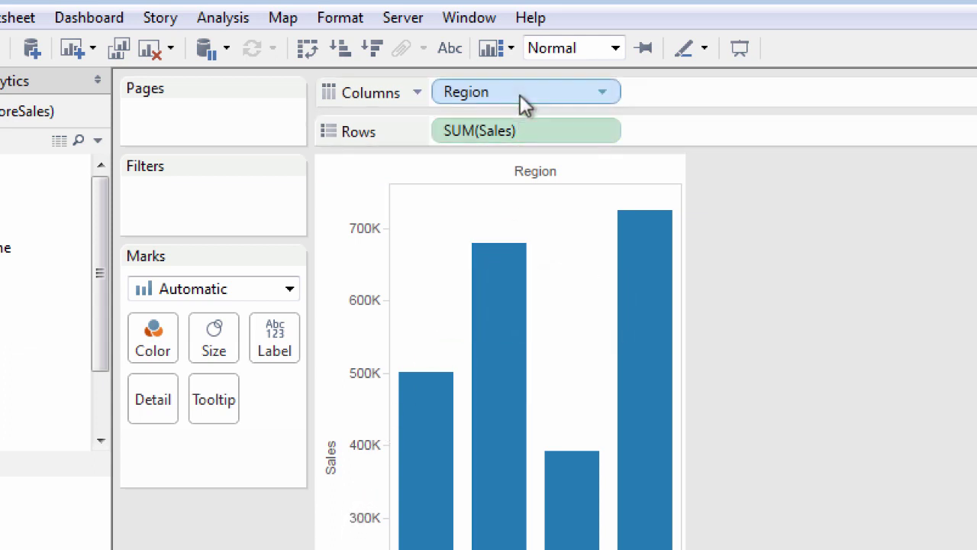
mouse_move(504, 507)
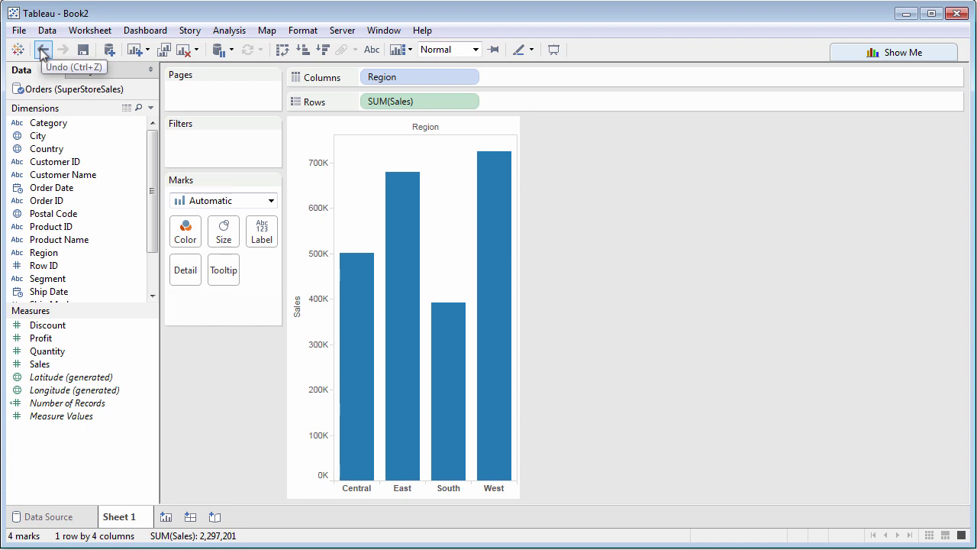
Rebuild as horizontal bars with SUM(Sales) on Columns and Region on Rows
left_click(42, 50)
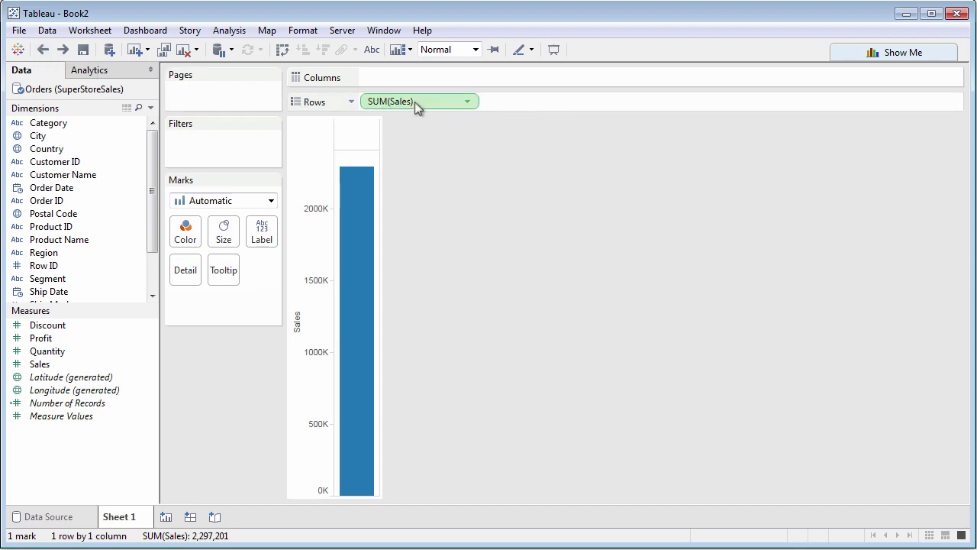
left_click_drag(414, 101, 88, 243)
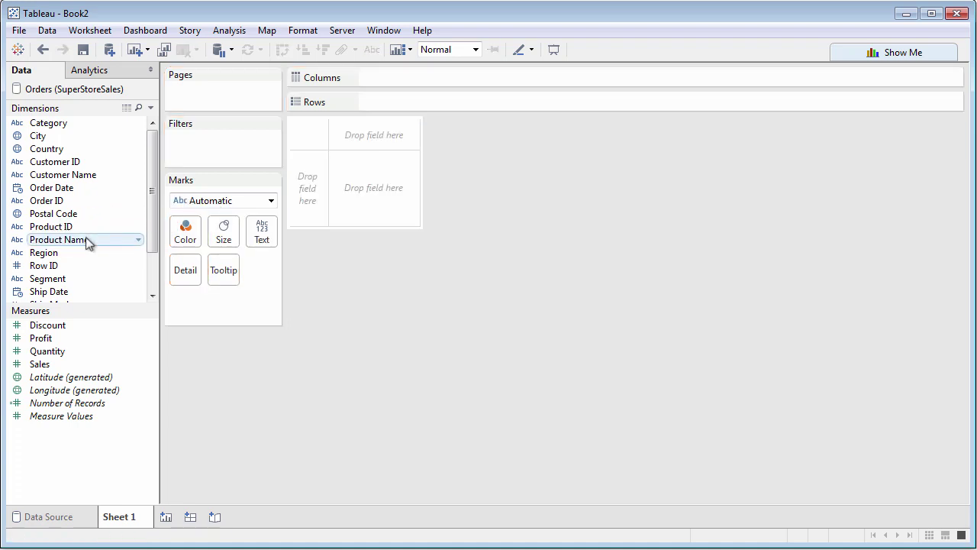
left_click_drag(68, 364, 378, 80)
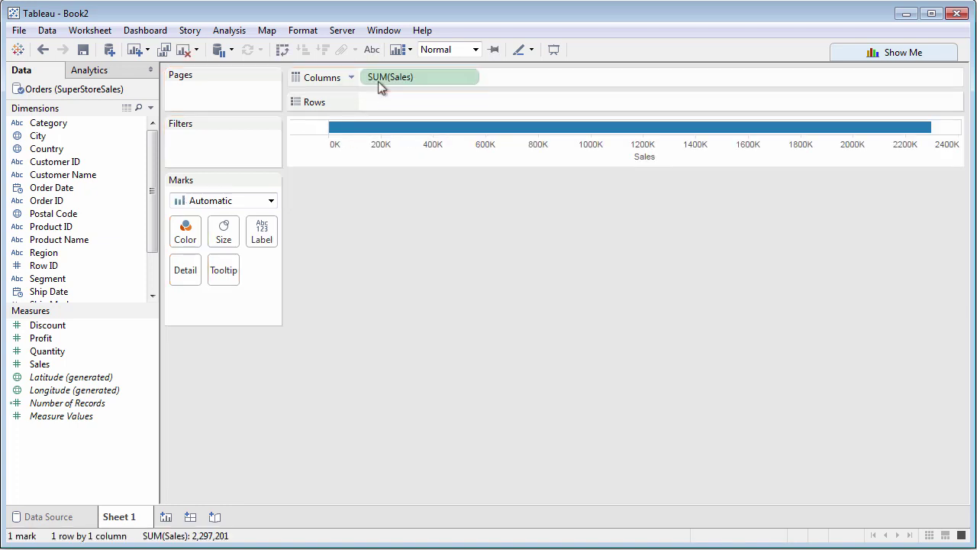
left_click_drag(77, 252, 392, 99)
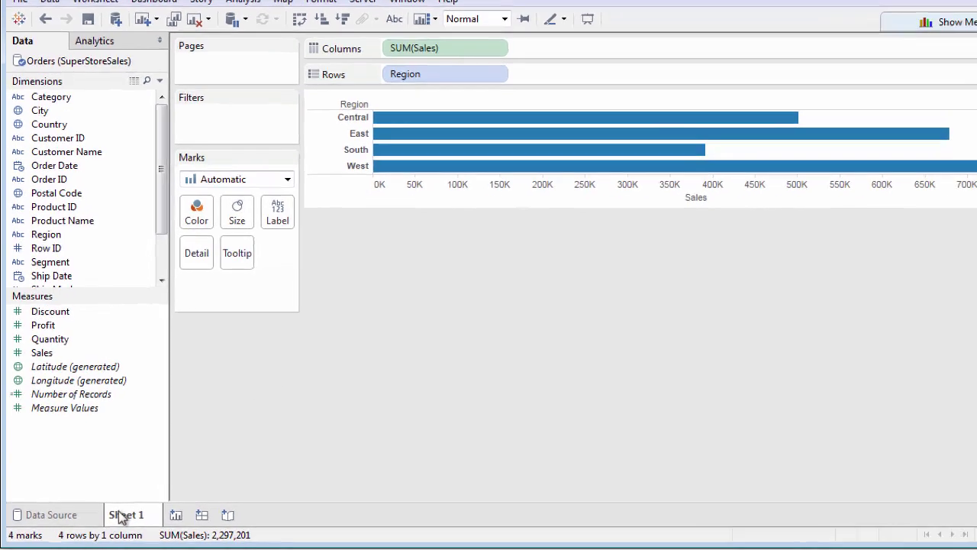
Rename Sheet 1 to 'Sales by Region' and add a new empty Sheet 2
double_click(121, 514)
type("S")
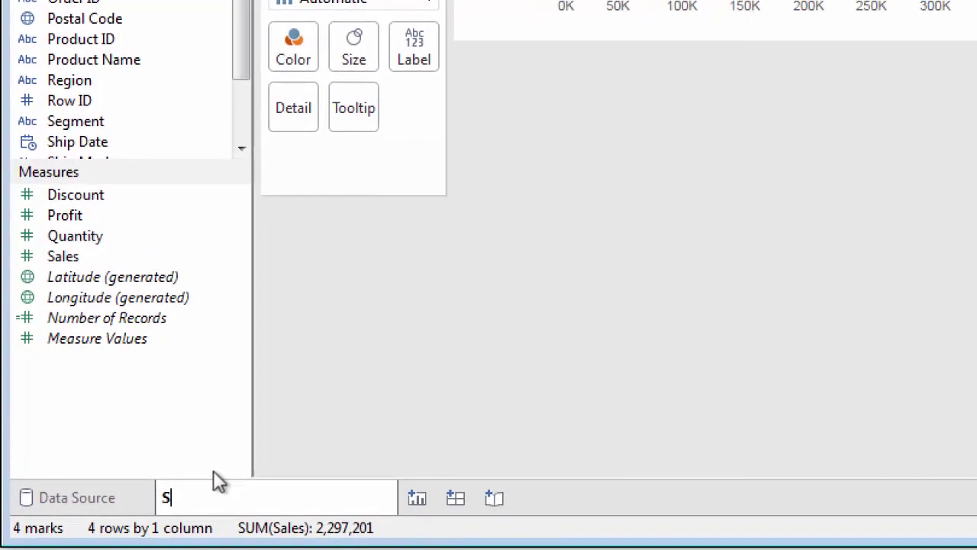
type("ales by Re")
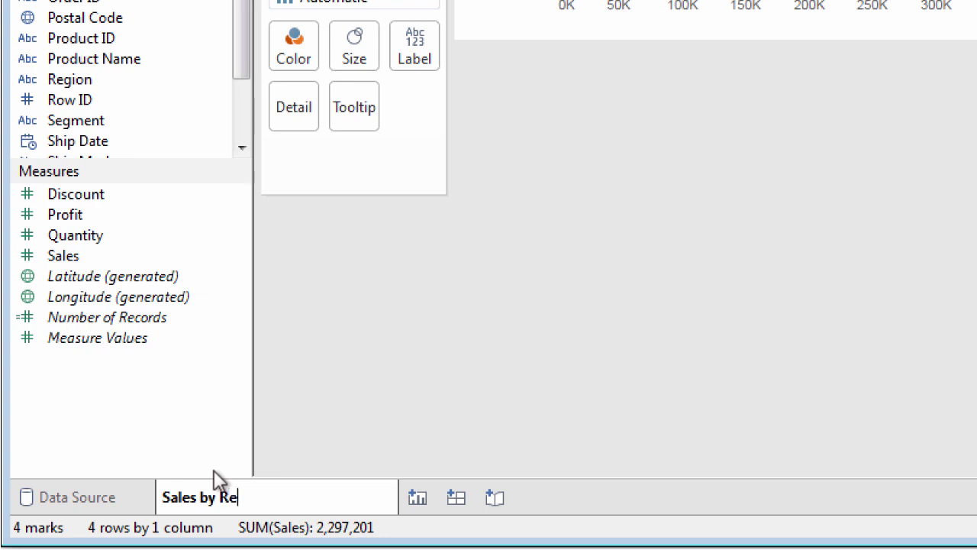
type("gion")
key("Return")
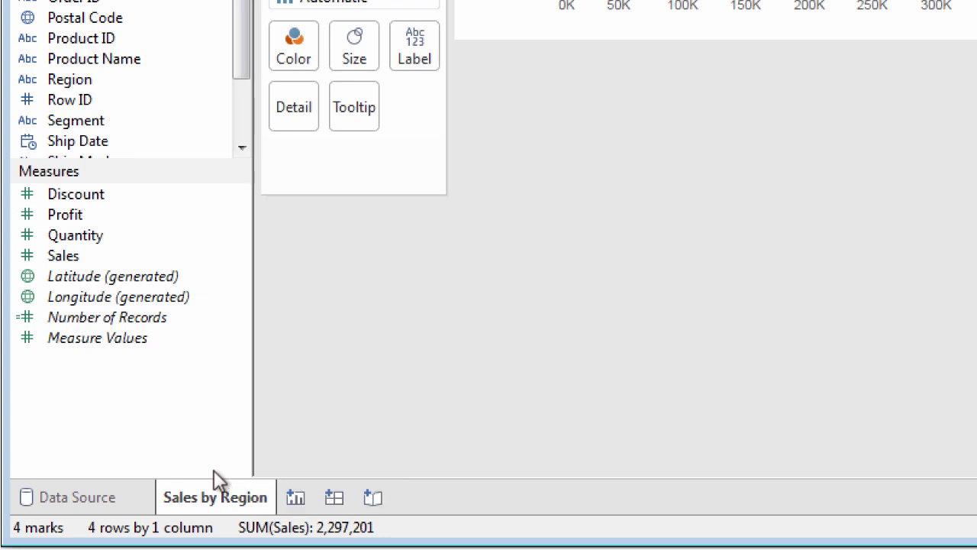
left_click(293, 498)
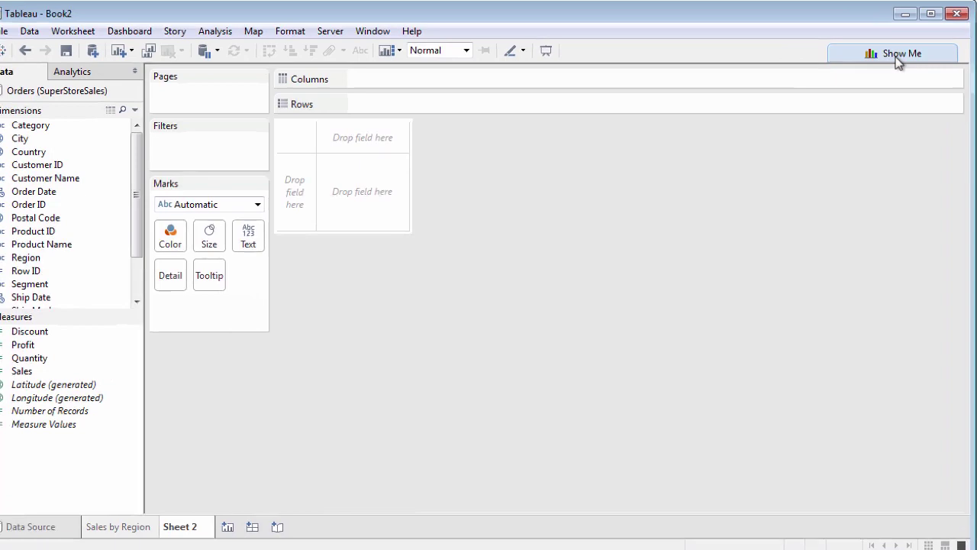
In Show Me, pick Sales, Segment and Region and build a stacked bar chart
left_click(899, 58)
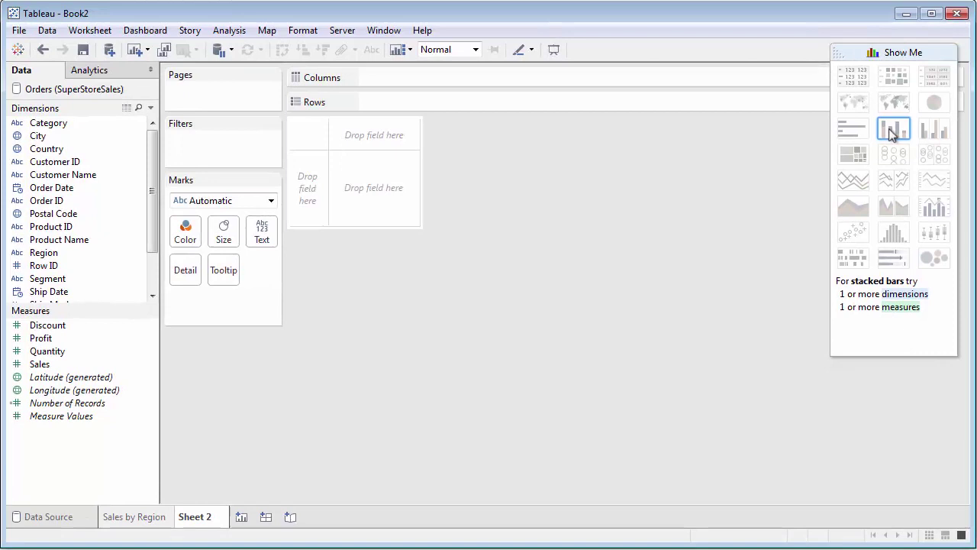
left_click(48, 368)
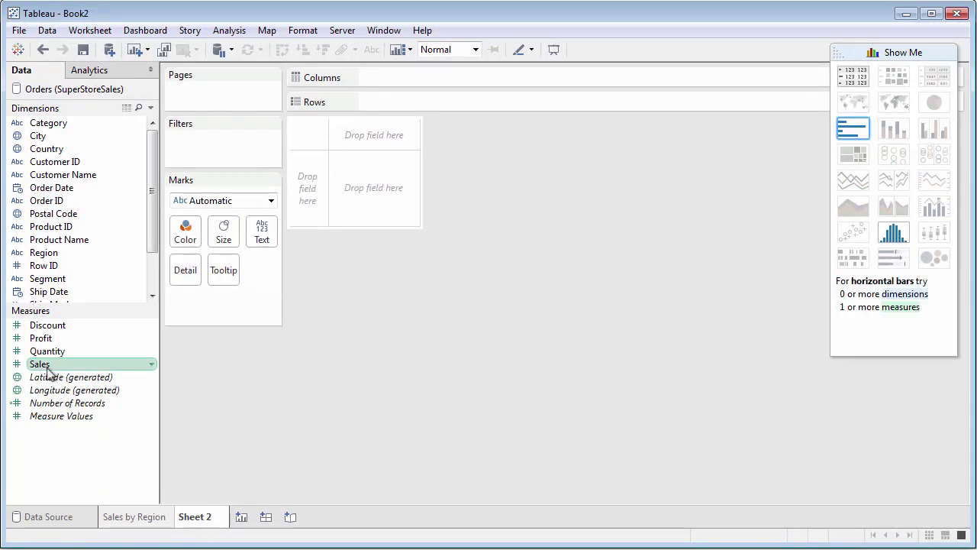
left_click(51, 280, "ctrl")
left_click(45, 255, "ctrl")
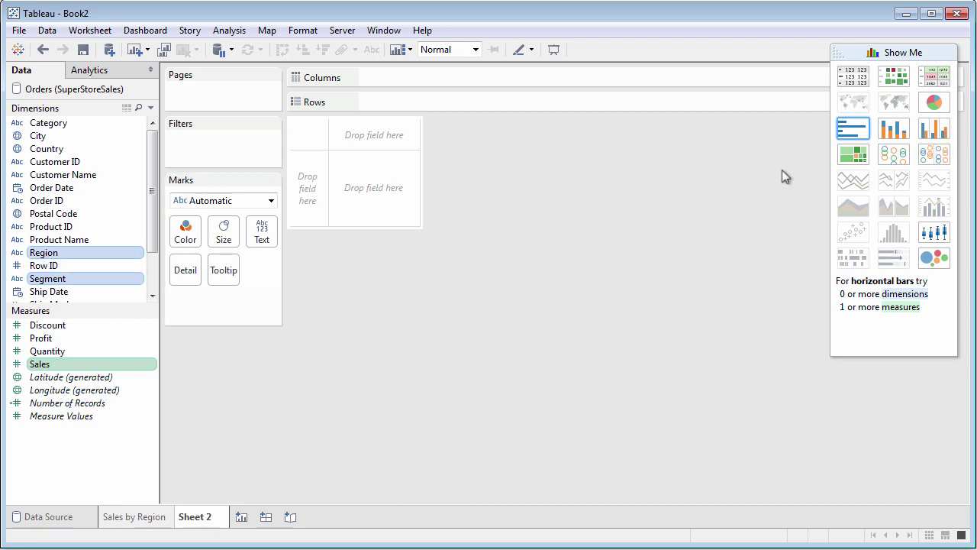
left_click(894, 136)
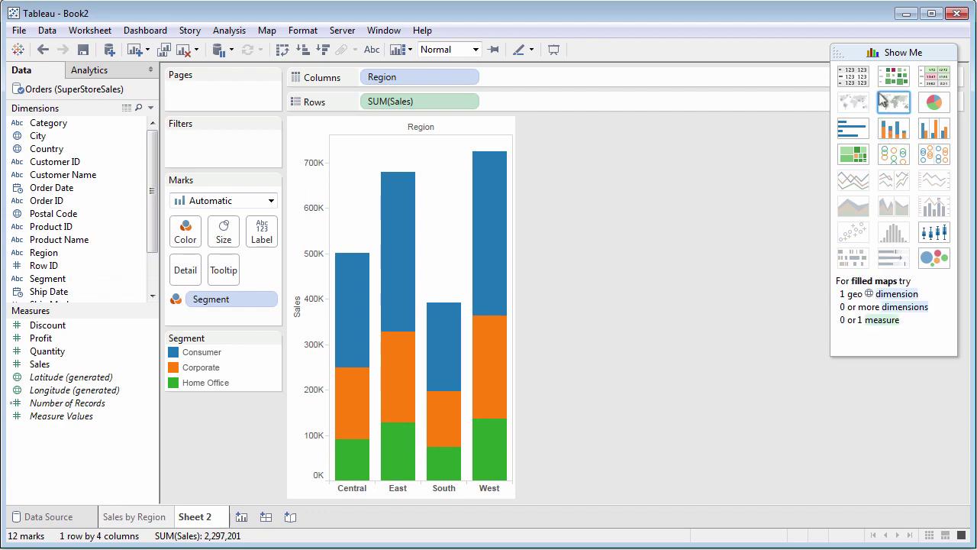
Collapse the Show Me panel so the stacked Sales chart is fully visible
left_click(885, 53)
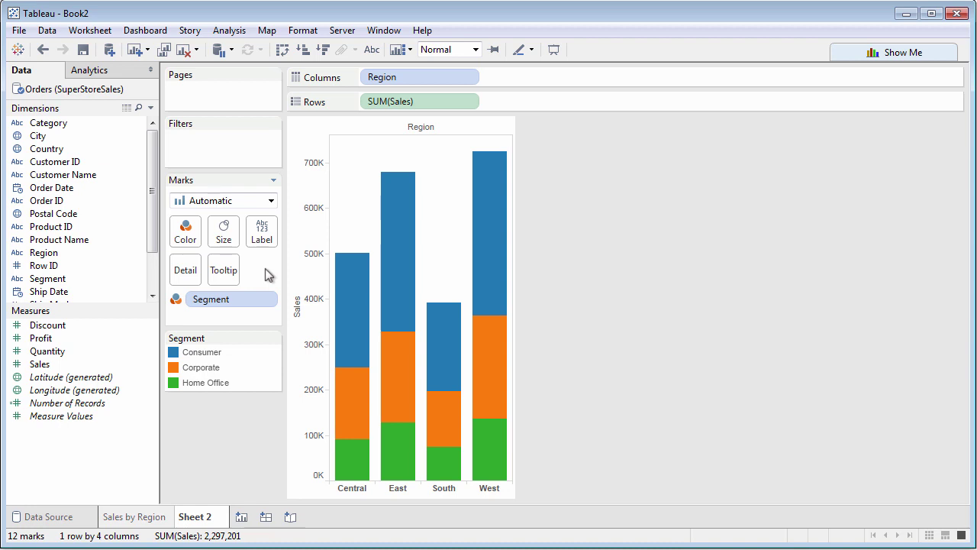
Make the bars narrower with the Size slider and colour them by SUM(Profit)
left_click(222, 231)
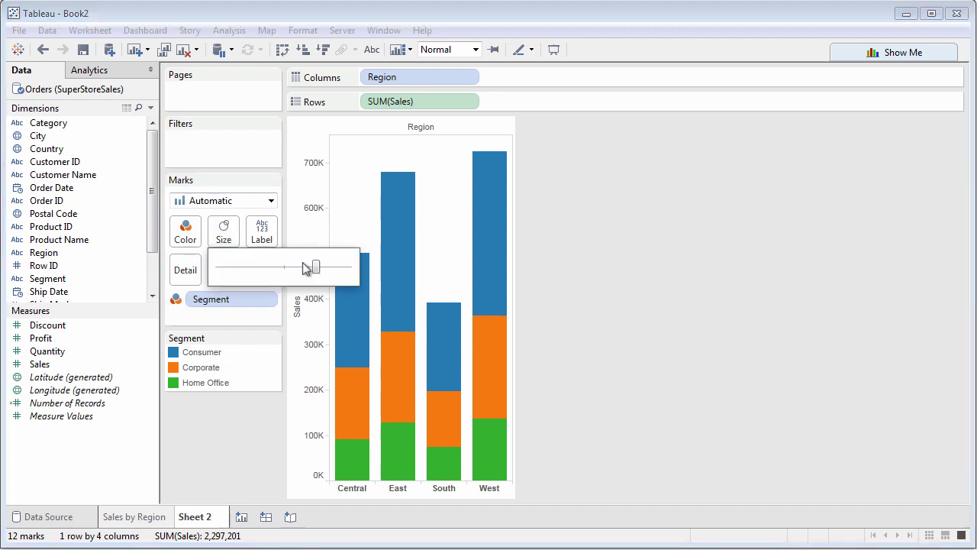
left_click_drag(306, 267, 292, 268)
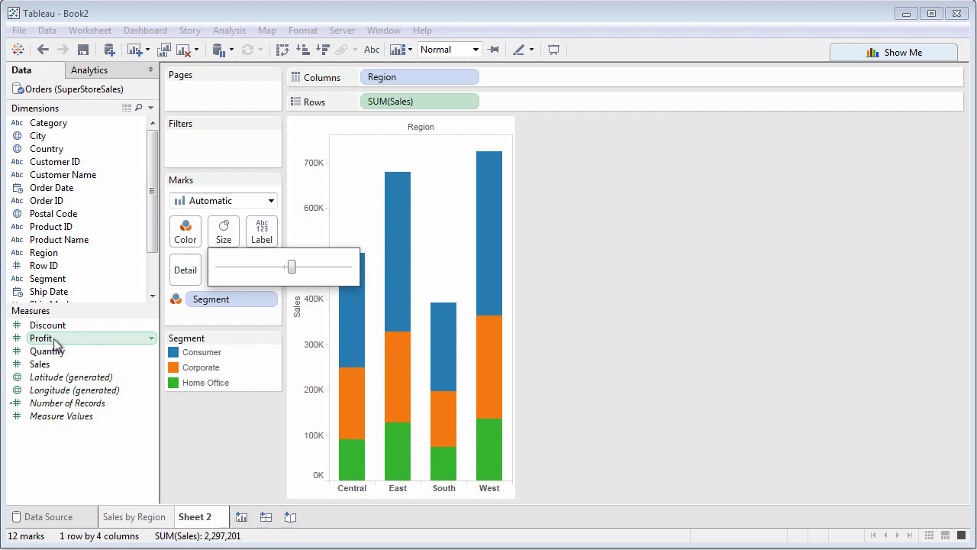
mouse_move(50, 341)
left_mouse_down()
mouse_move(91, 333)
mouse_move(197, 258)
mouse_move(185, 240)
left_mouse_up()
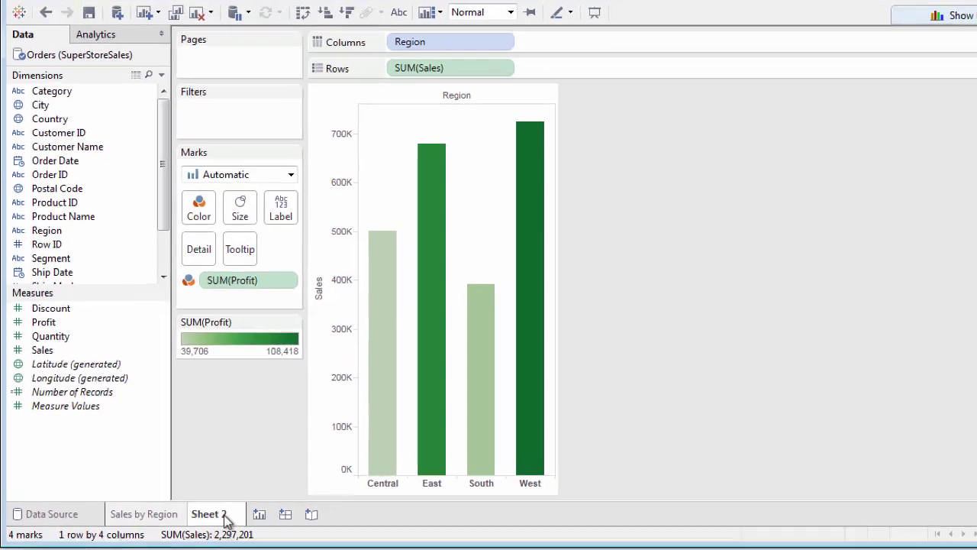
Rename Sheet 2 to 'Sales by Region/Segment', then begin saving the workbook as Book2.twb
double_click(206, 516)
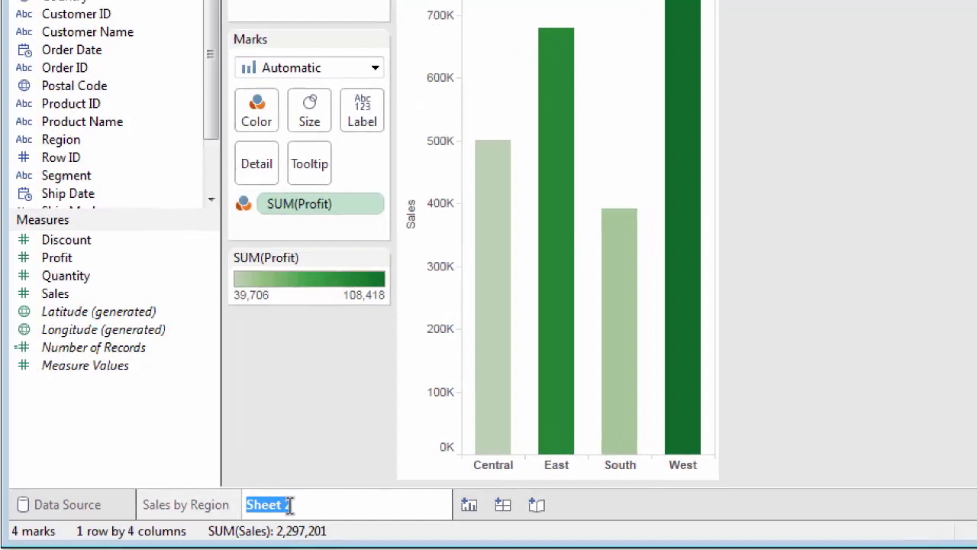
type("Sales by Region")
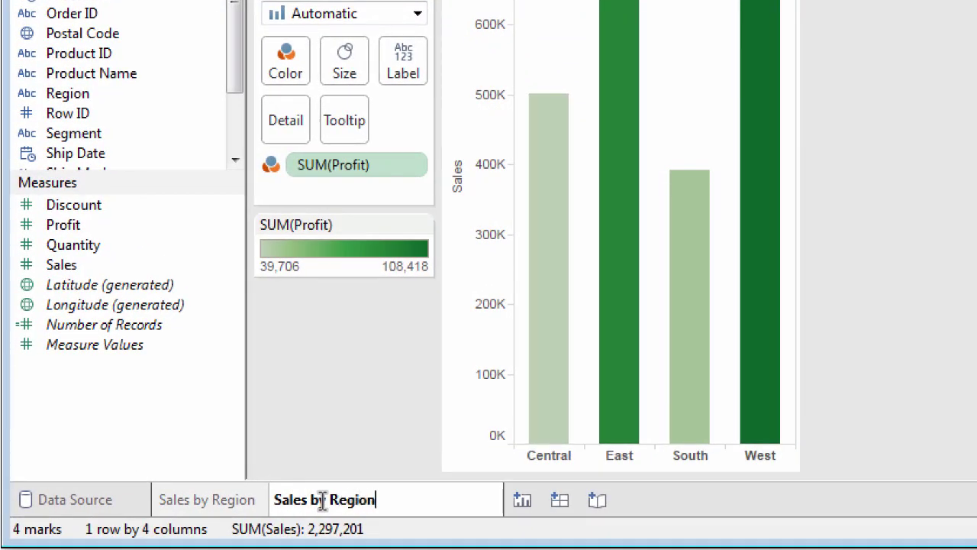
type("/Segment")
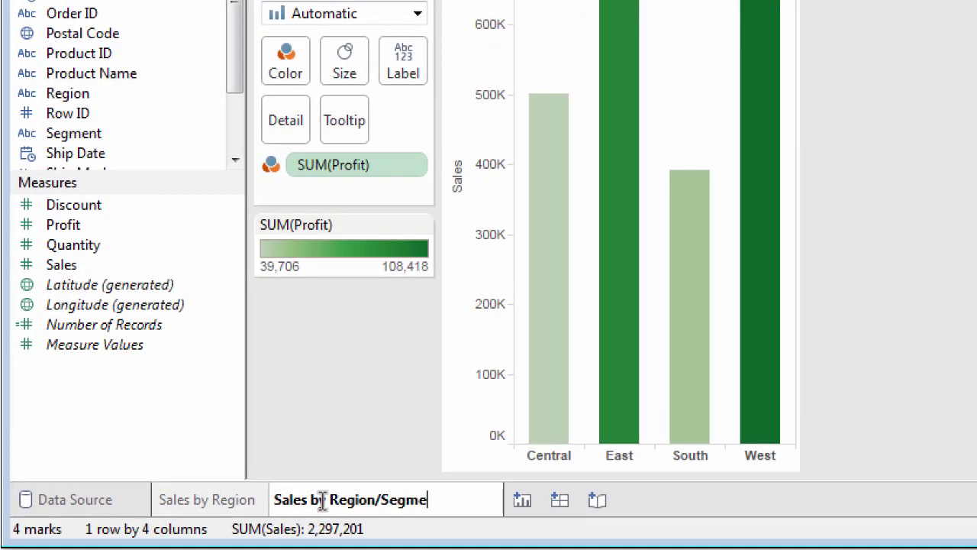
key("Return")
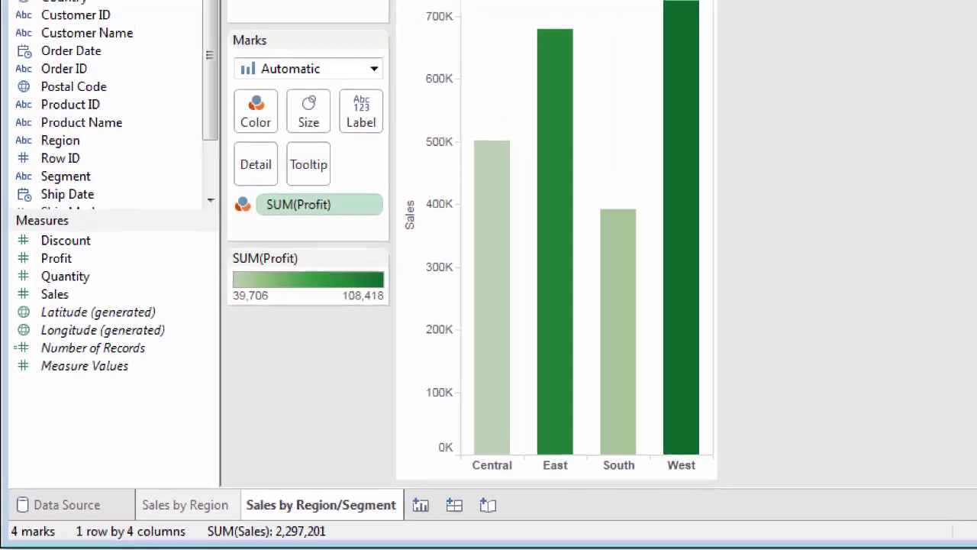
key("ctrl+s")
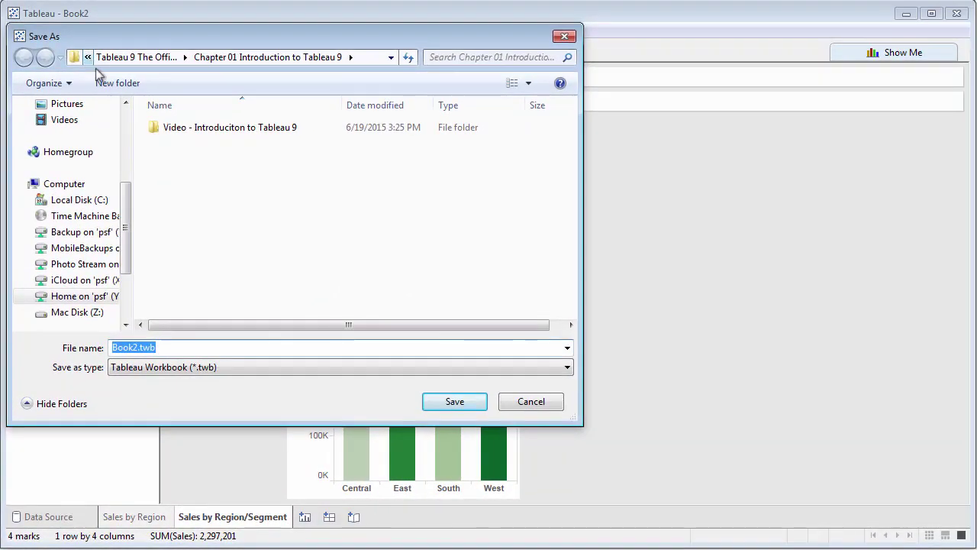